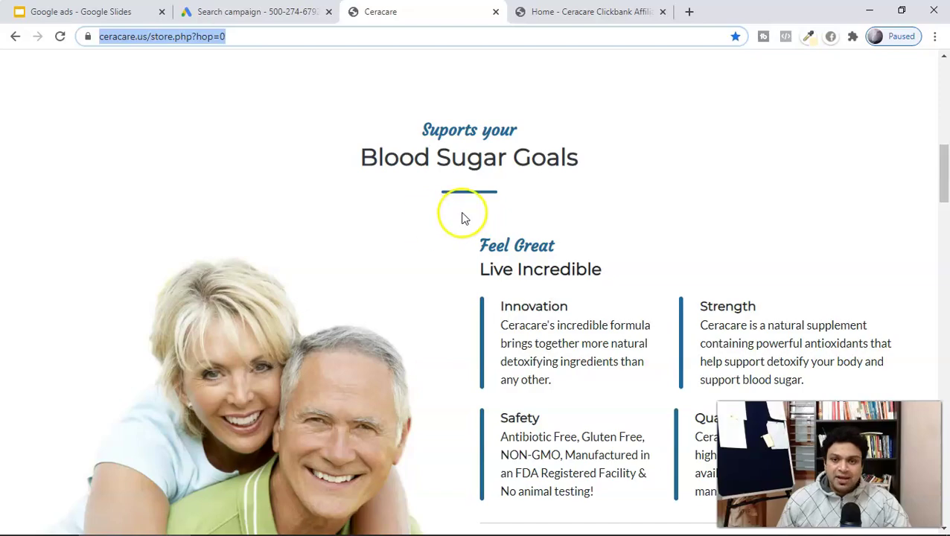
- Scroll the Ceracare affiliate page to its keyword downloads and open the keywords (5) spreadsheet in Excel
click(603, 13)
scroll(479, 237, down, 4)
scroll(478, 237, down, 20)
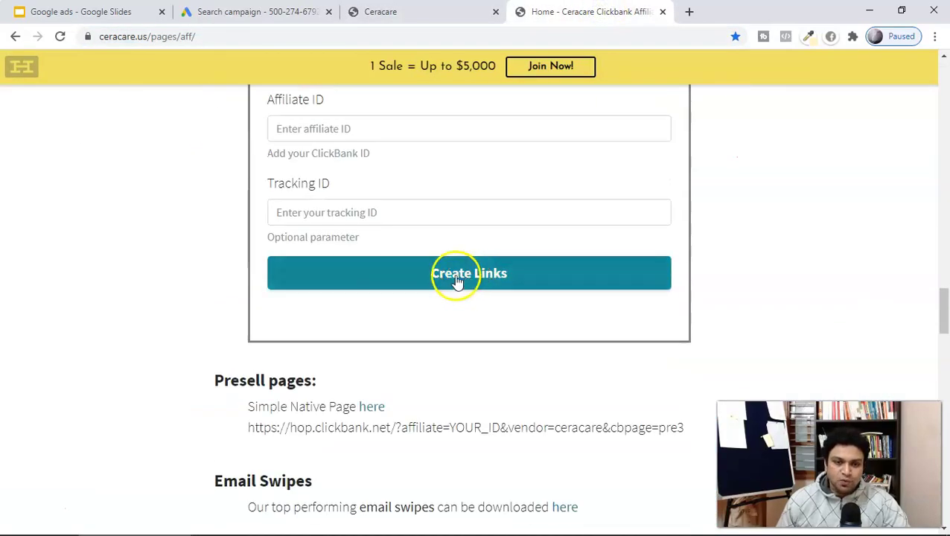
click(456, 281)
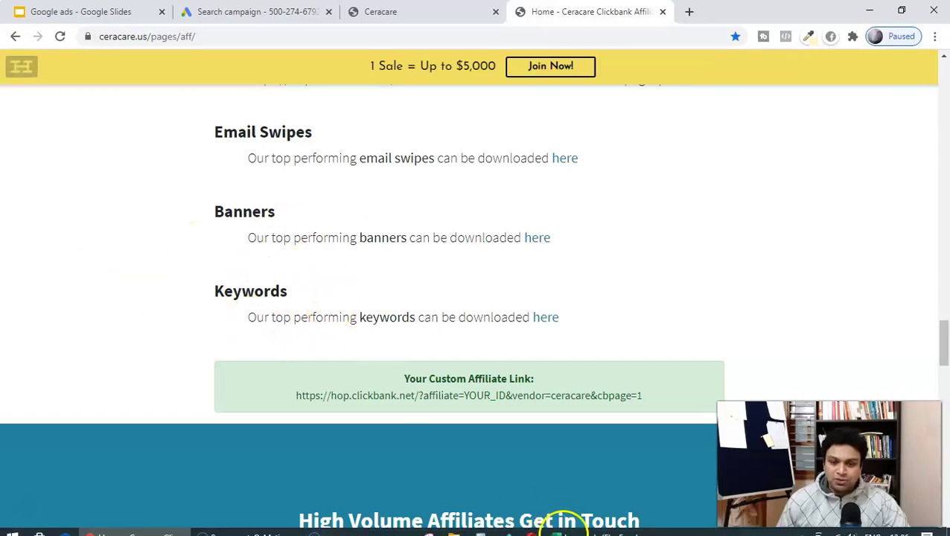
click(600, 526)
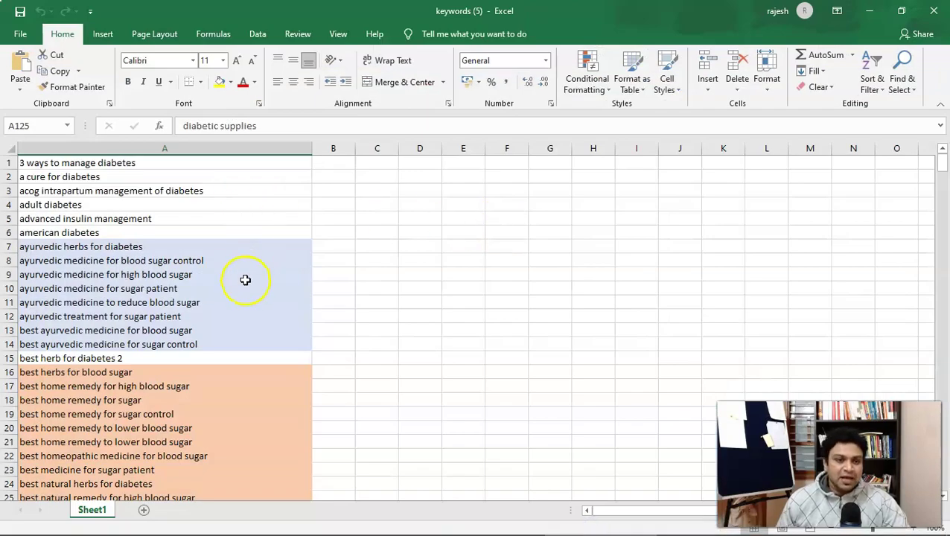
- Scroll through the colour-grouped diabetes and blood sugar keywords in column A, then return to Google Ads
scroll(214, 208, down, 2)
scroll(214, 215, down, 14)
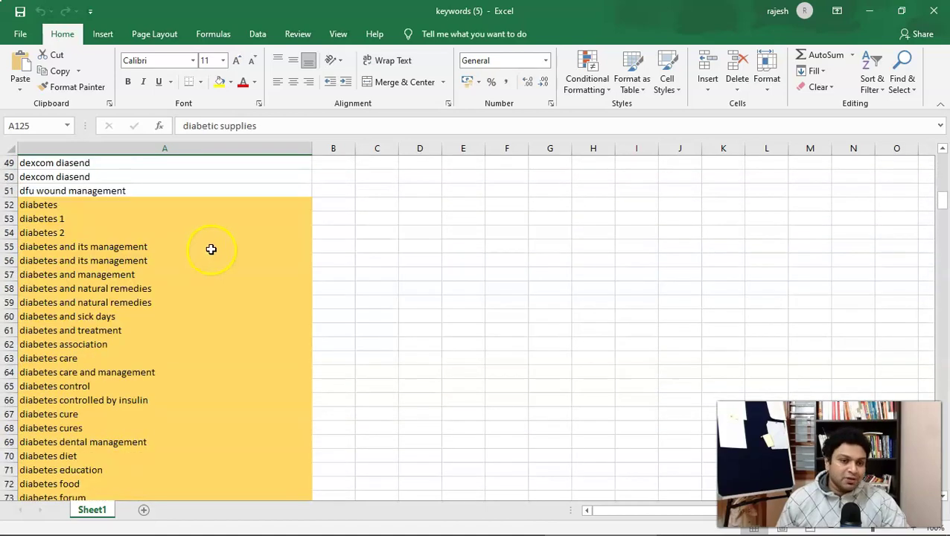
scroll(212, 248, down, 7)
scroll(238, 321, down, 17)
scroll(227, 315, up, 4)
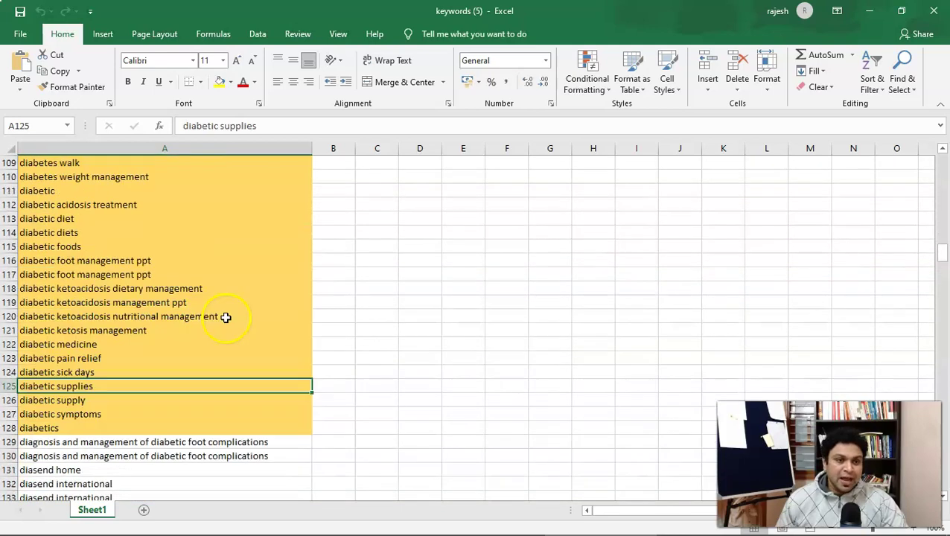
scroll(156, 246, up, 20)
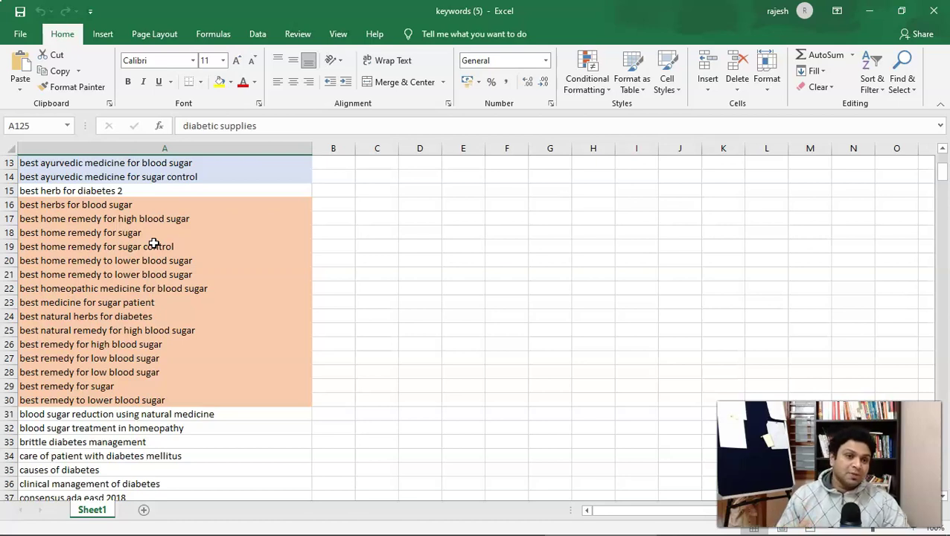
scroll(149, 309, down, 10)
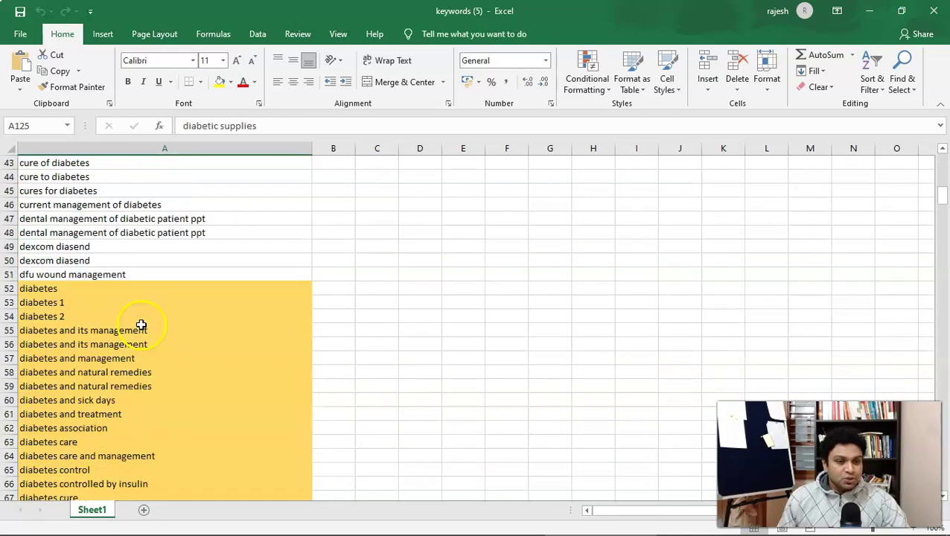
scroll(90, 372, down, 2)
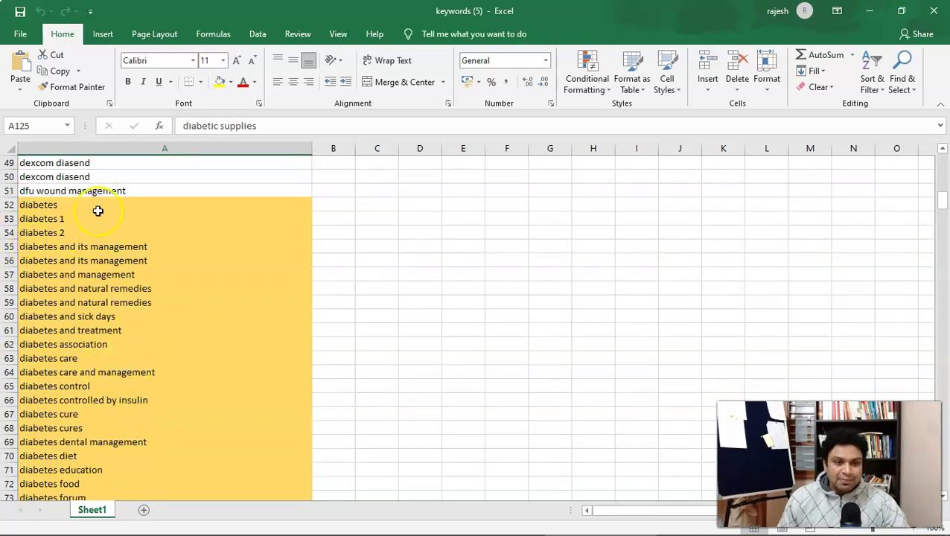
scroll(185, 236, down, 5)
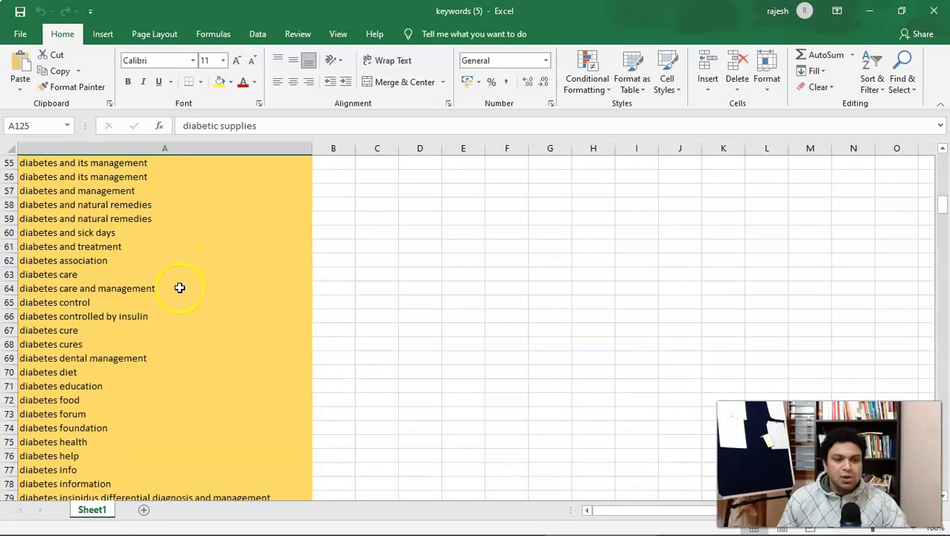
scroll(138, 313, down, 2)
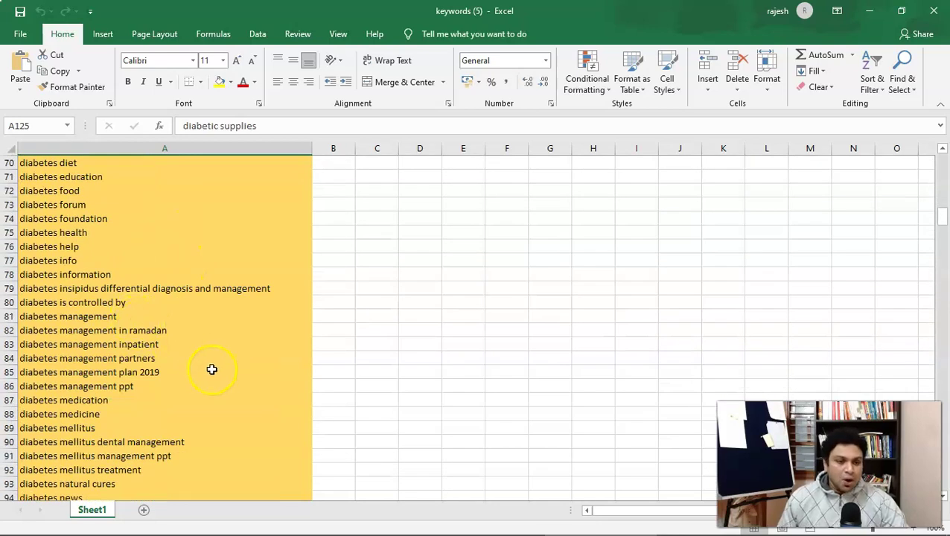
scroll(204, 365, up, 4)
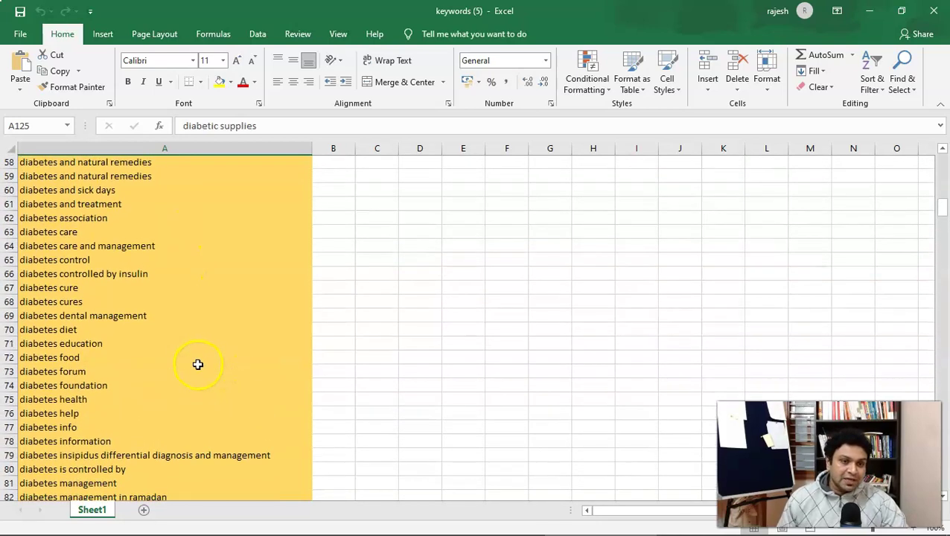
scroll(202, 366, down, 7)
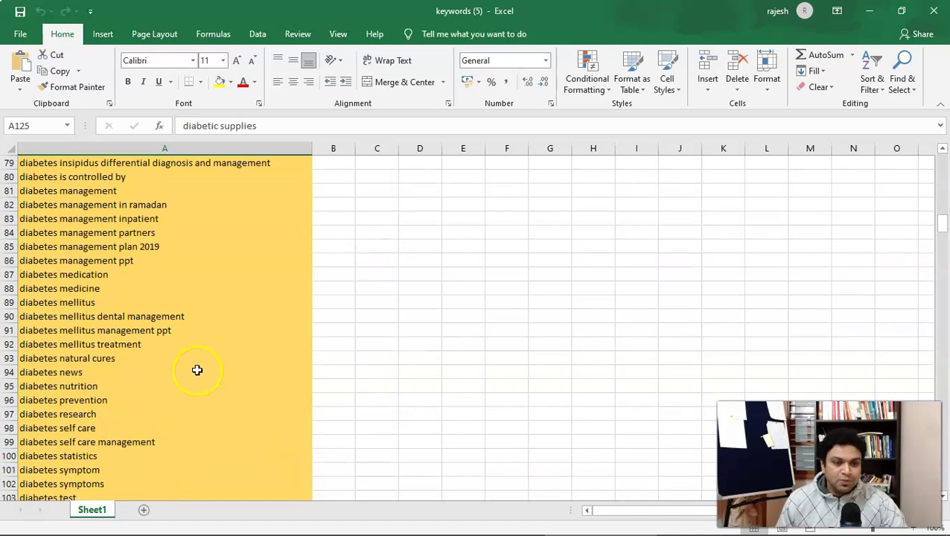
scroll(197, 370, down, 4)
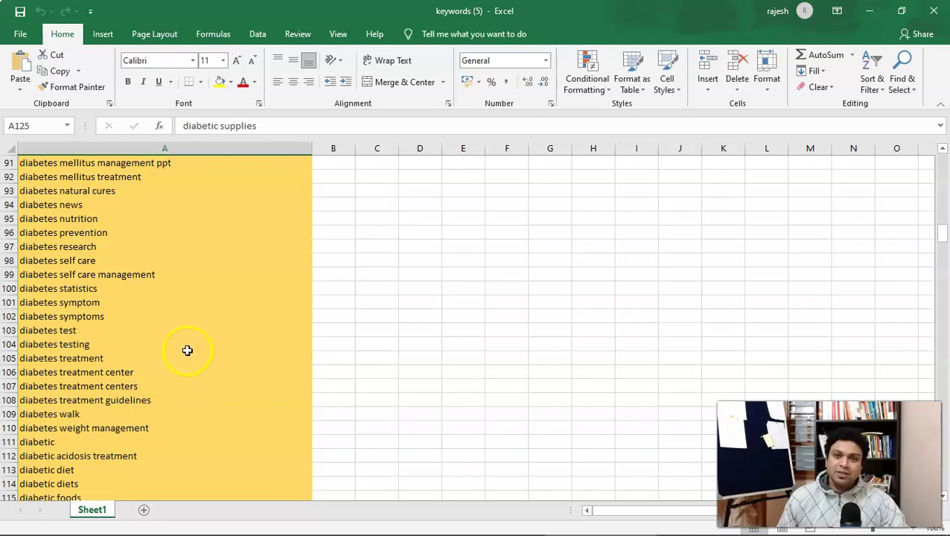
key(alt+Tab)
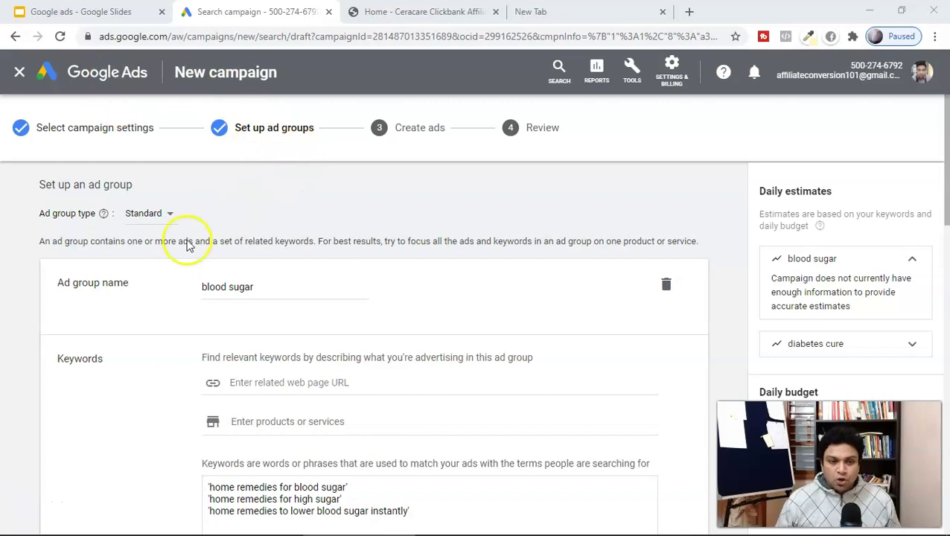
- Scroll down to the 'diabetes cure' ad group's Keywords box and select its first keyword line
scroll(134, 270, down, 2)
scroll(209, 277, up, 2)
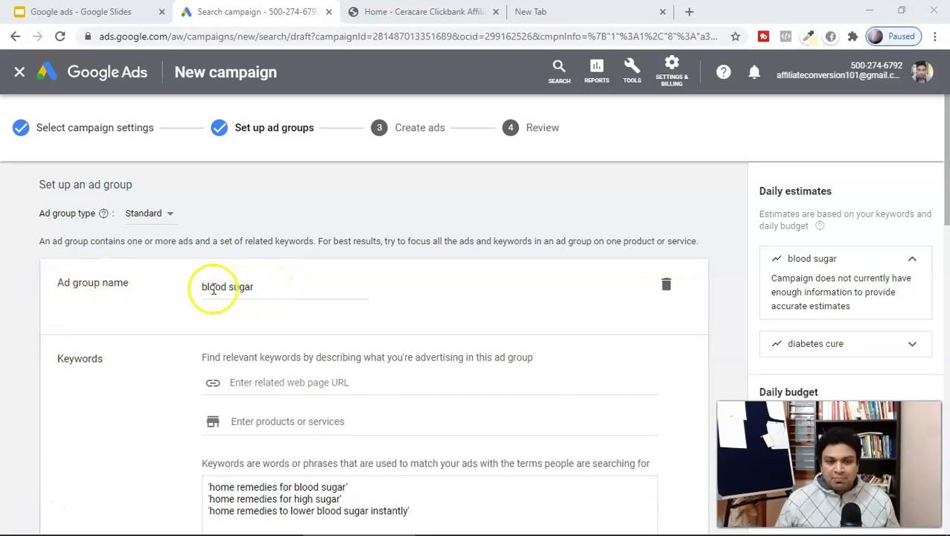
scroll(215, 290, down, 3)
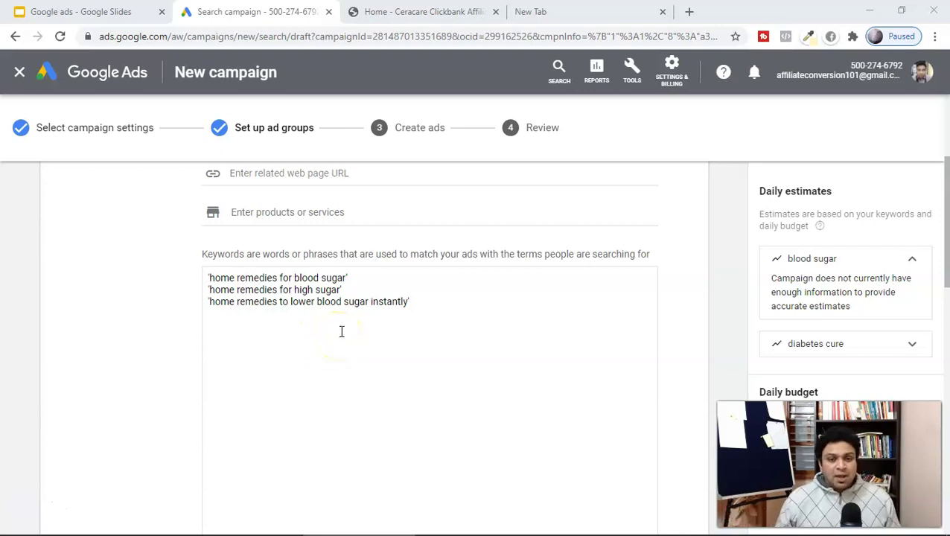
scroll(347, 323, down, 5)
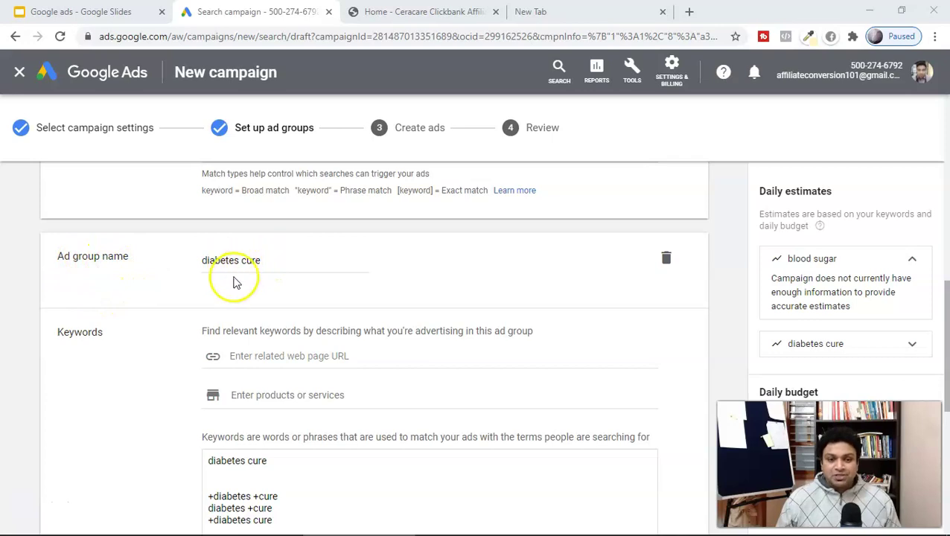
scroll(293, 302, down, 4)
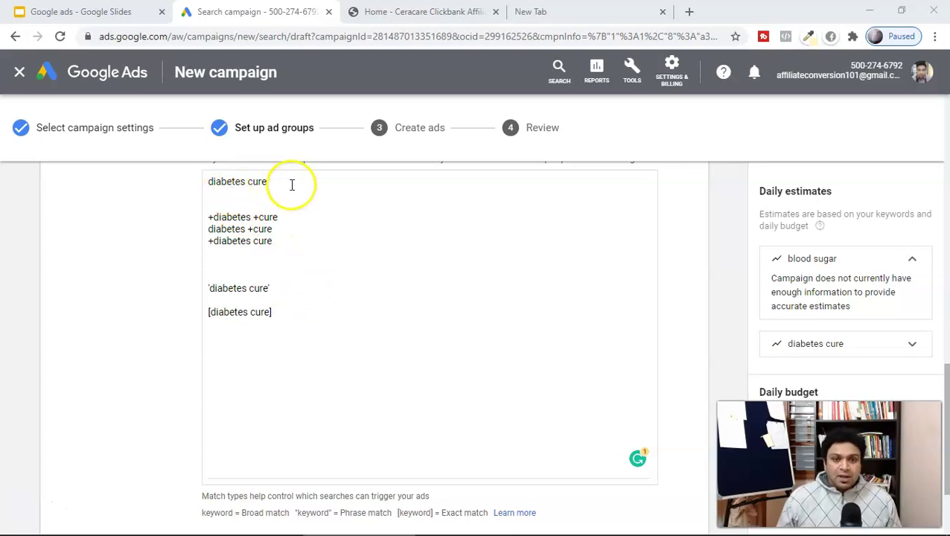
scroll(298, 216, up, 1)
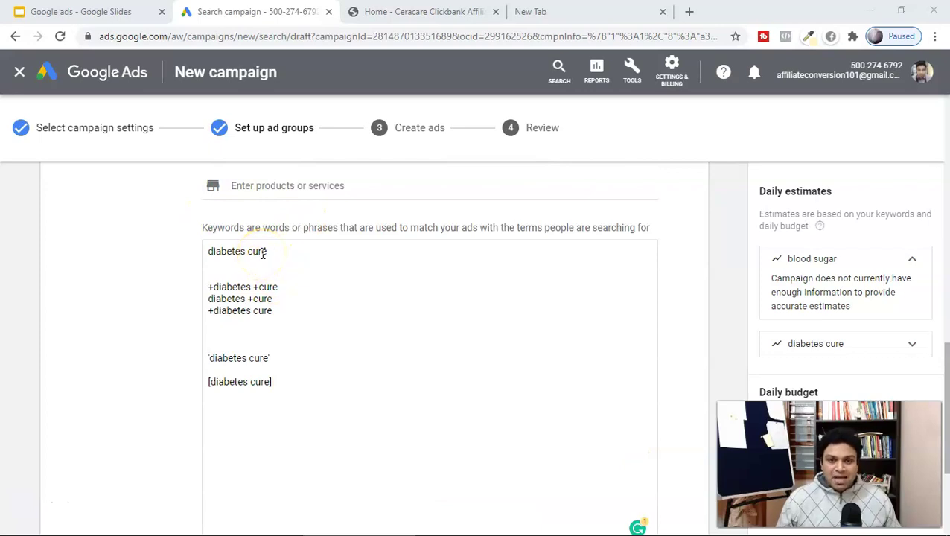
drag(284, 254, 191, 248)
- Delete the redundant diabetes cure, diabetes +cure and +diabetes cure keyword lines and extra blank lines
key(BackSpace)
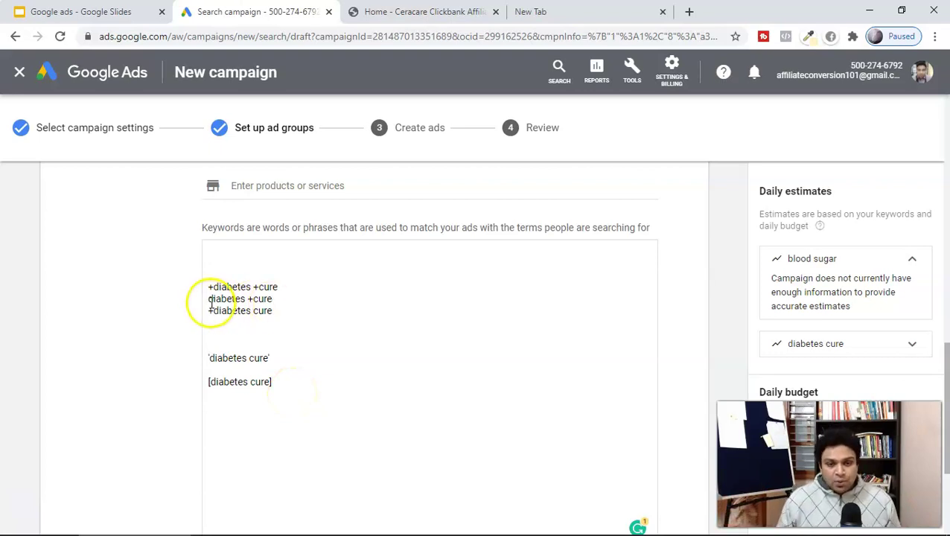
mouse_move(210, 298)
mouse_down()
mouse_move(278, 300)
mouse_move(195, 309)
mouse_up()
key(BackSpace)
key(BackSpace)
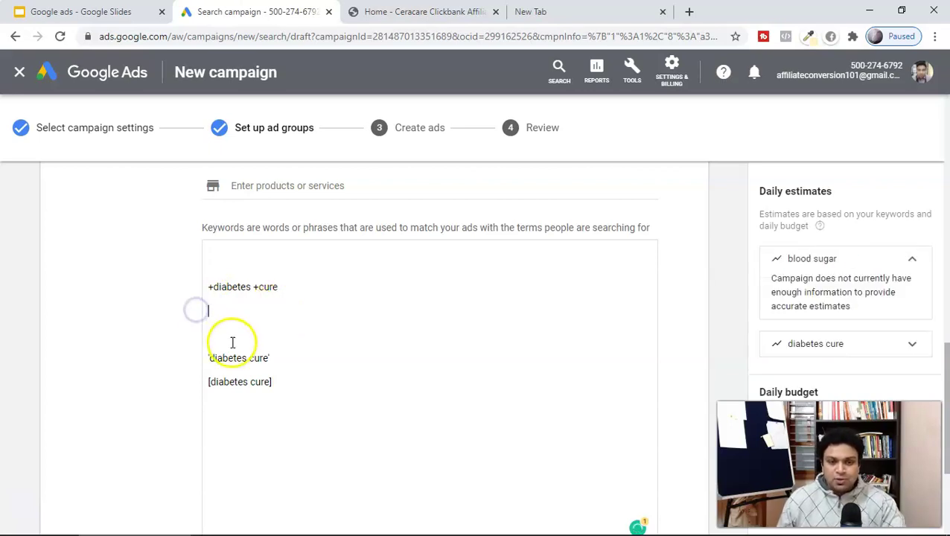
click(220, 333)
key(BackSpace)
key(BackSpace)
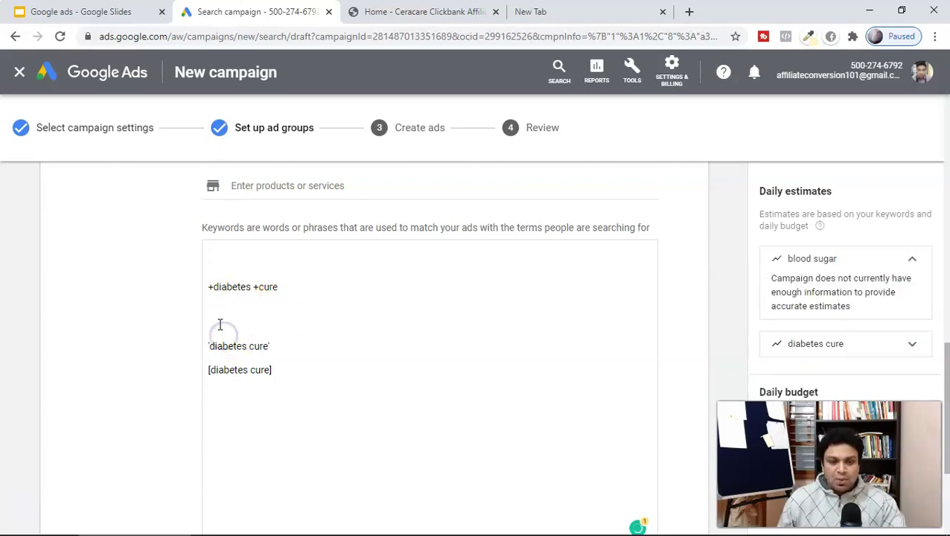
key(BackSpace)
- Remove the blank line under +diabetes +cure, add a line after 'diabetes cure', and show the match-types slide
click(274, 281)
click(218, 301)
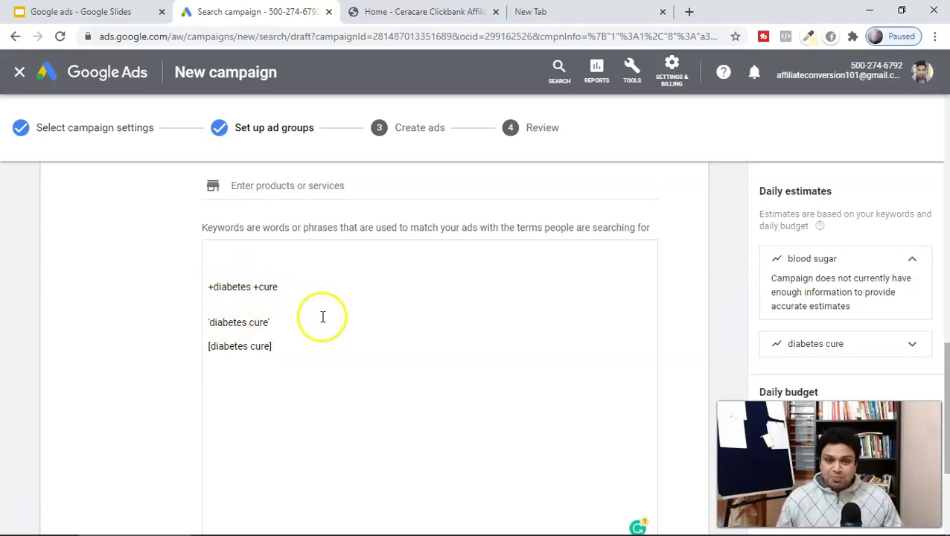
key(BackSpace)
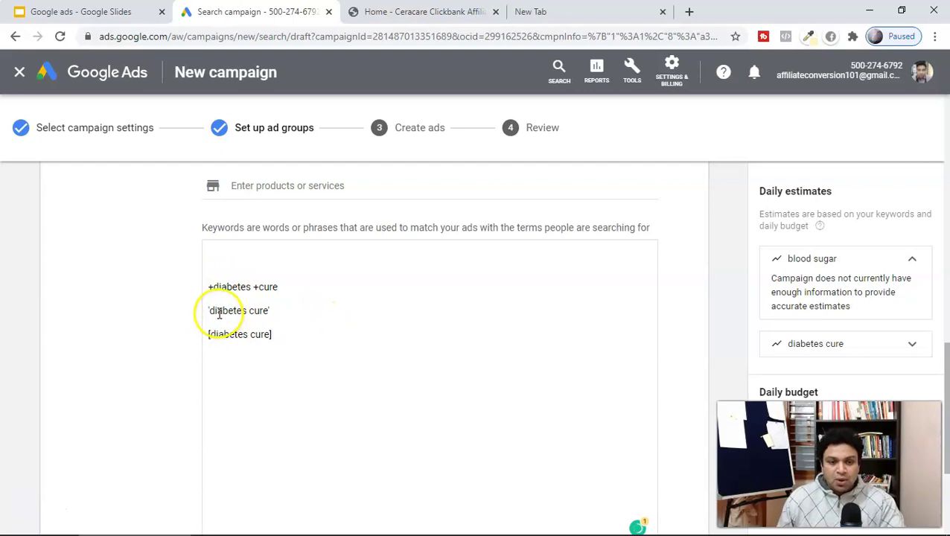
click(288, 313)
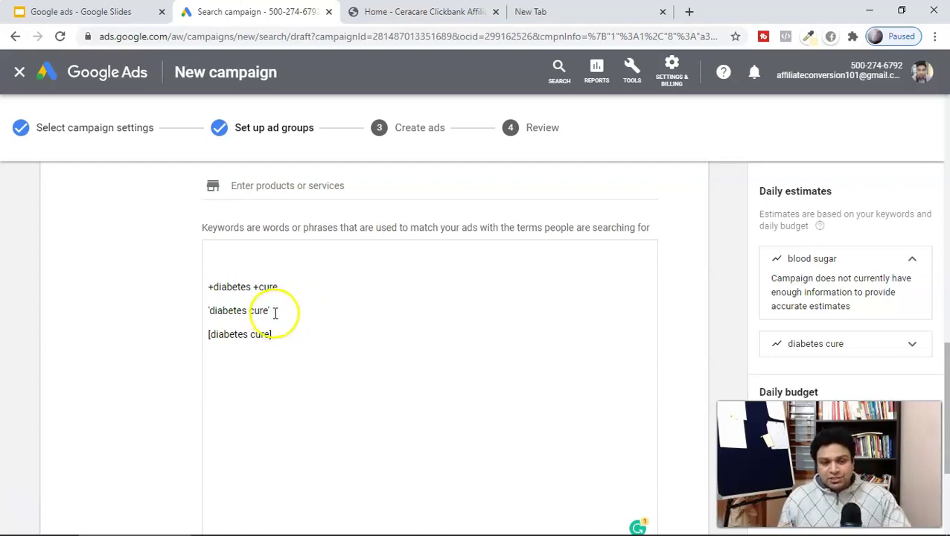
key(Return)
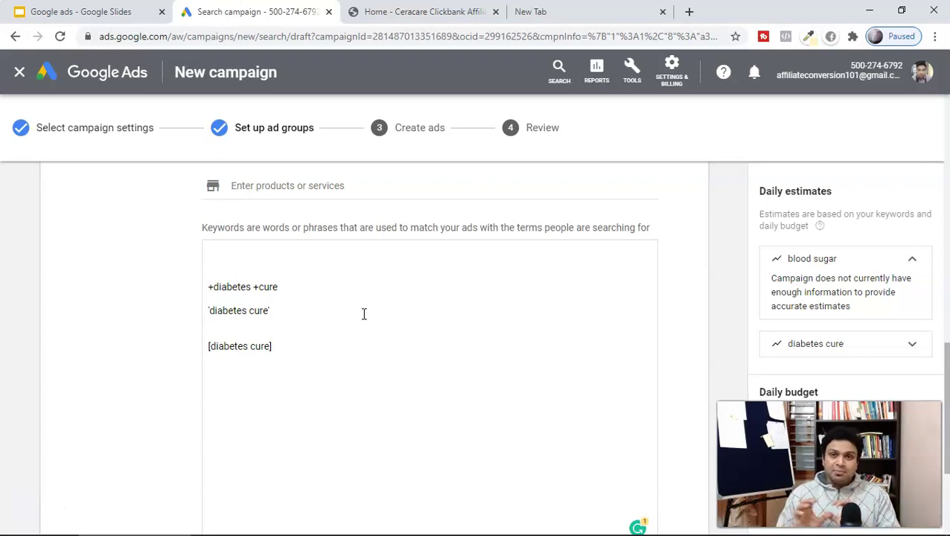
key(alt+Tab)
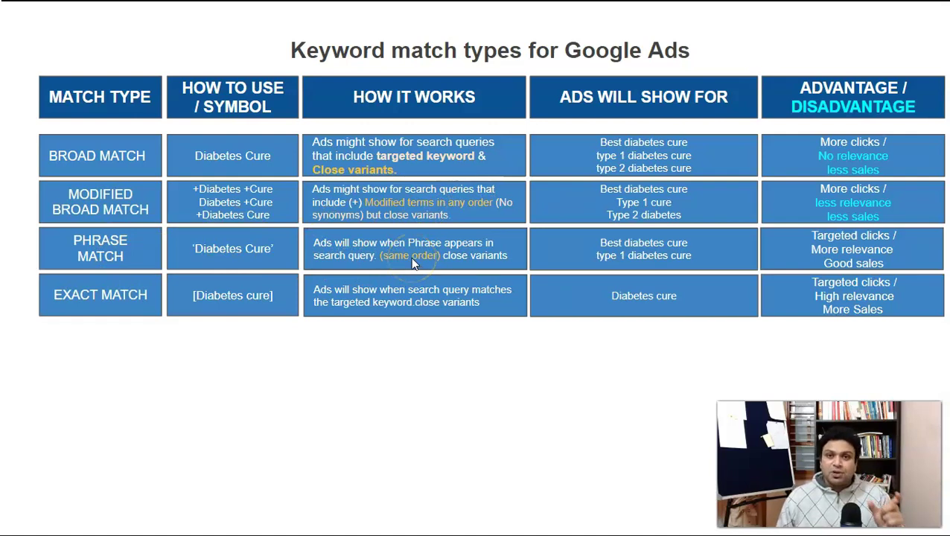
key(ctrl+Tab)
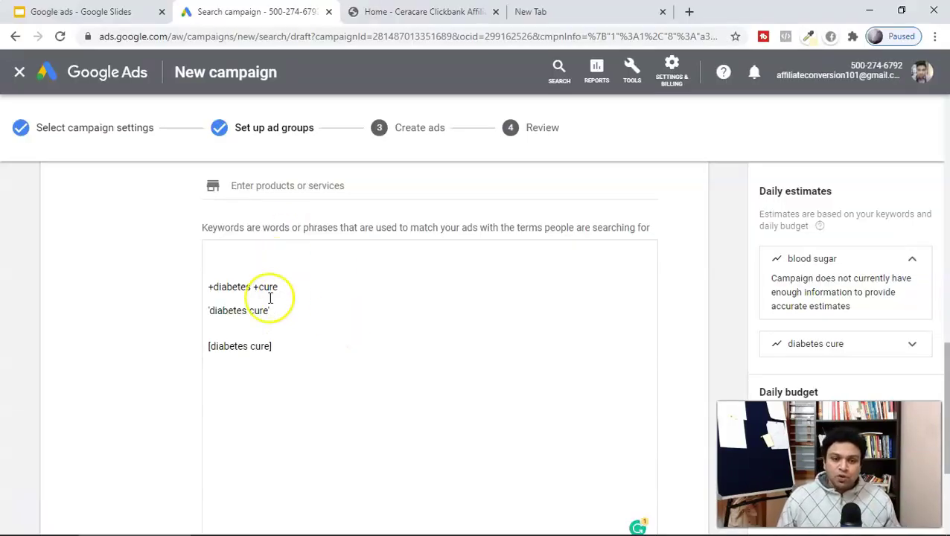
- Remove the blank line above [diabetes cure] and paste 'How to cure type 1 diabetes' below it
click(277, 349)
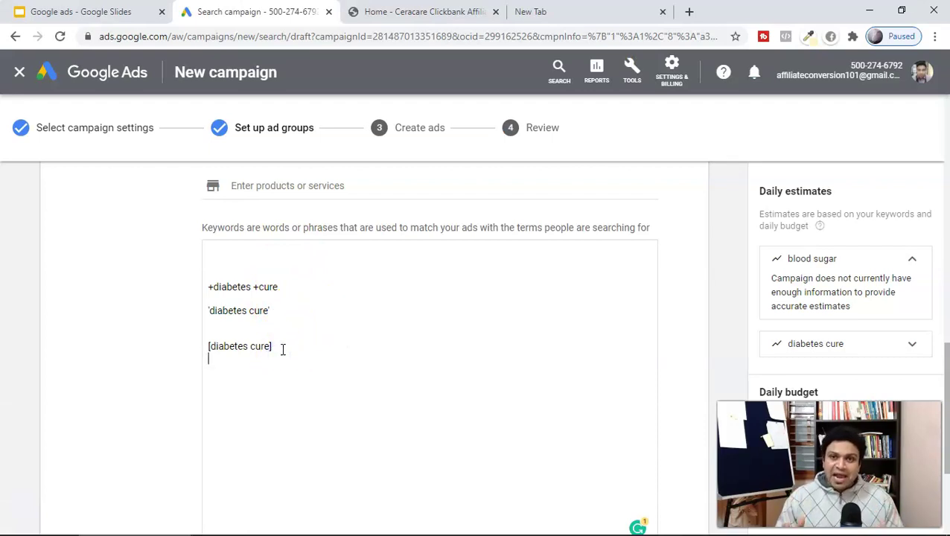
click(201, 357)
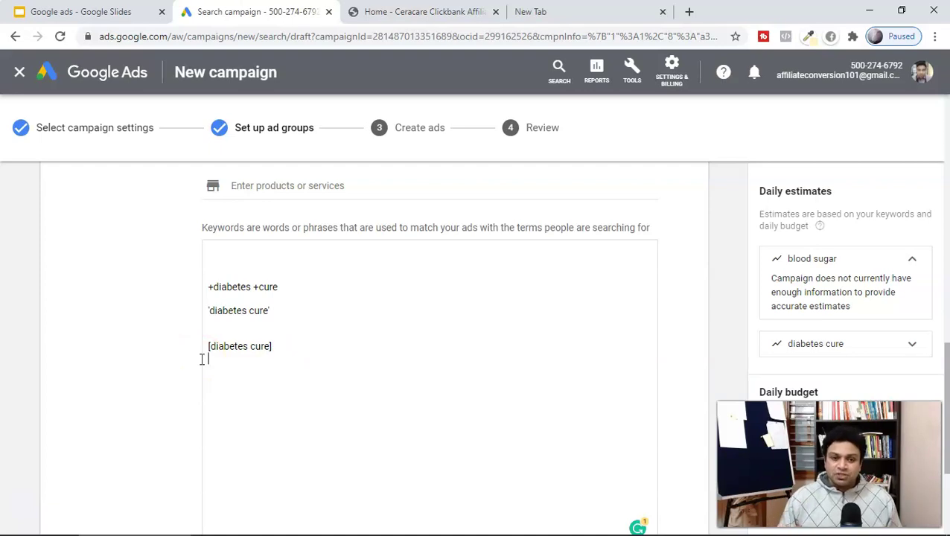
click(211, 345)
key(BackSpace)
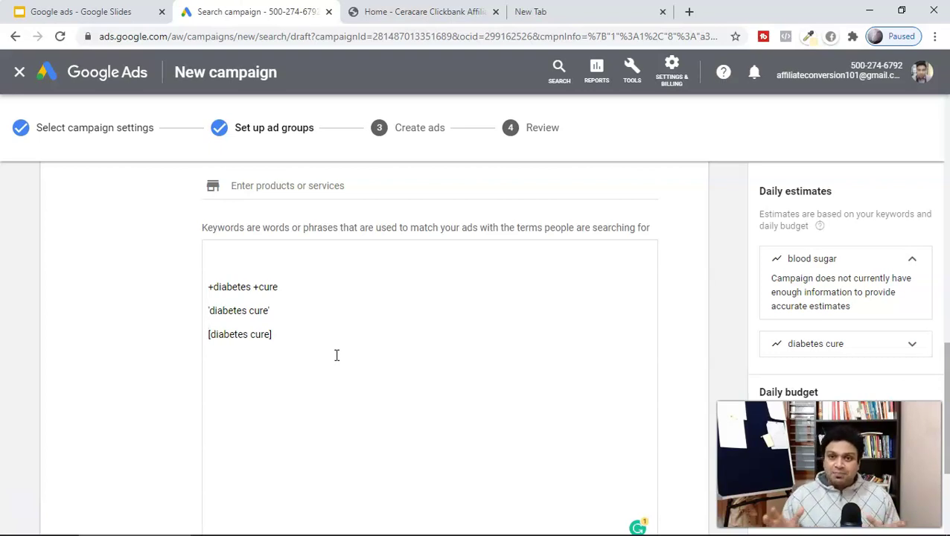
click(222, 380)
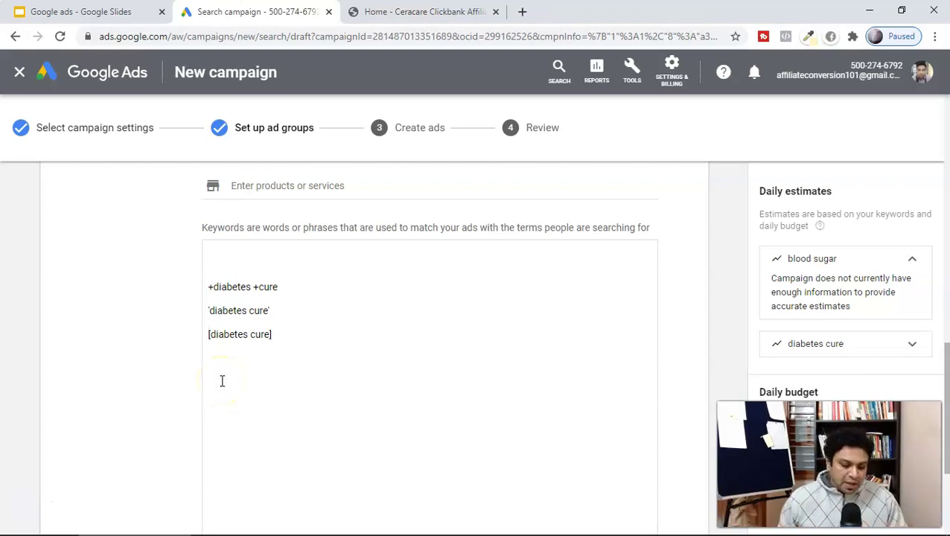
text(How to cure type 1 diabetes)
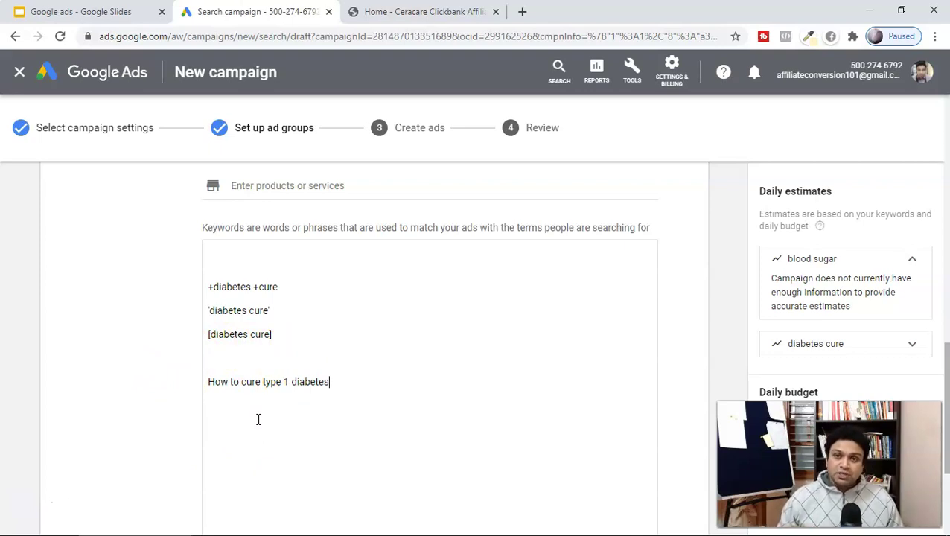
- Place the cursor at the end of the new 'How to cure type 1 diabetes' keyword line
click(331, 379)
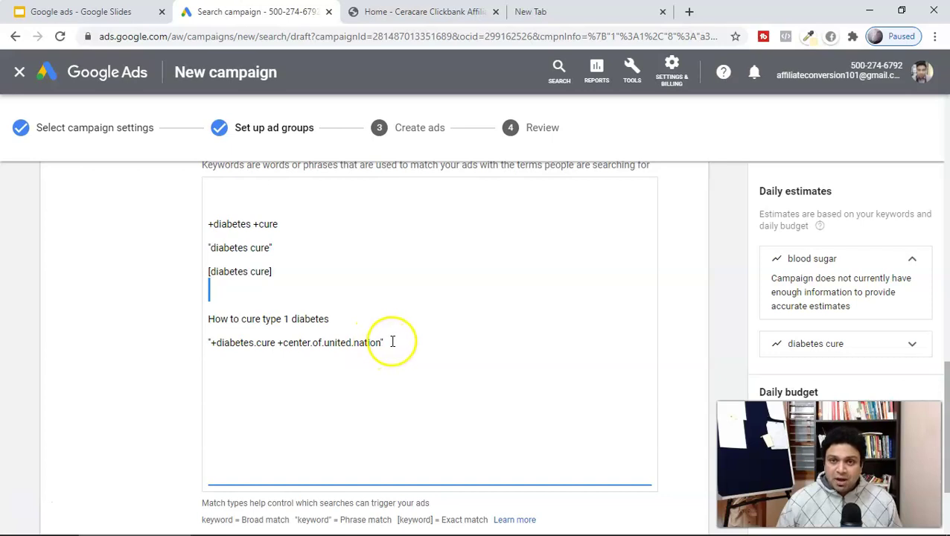
drag(276, 342, 213, 342)
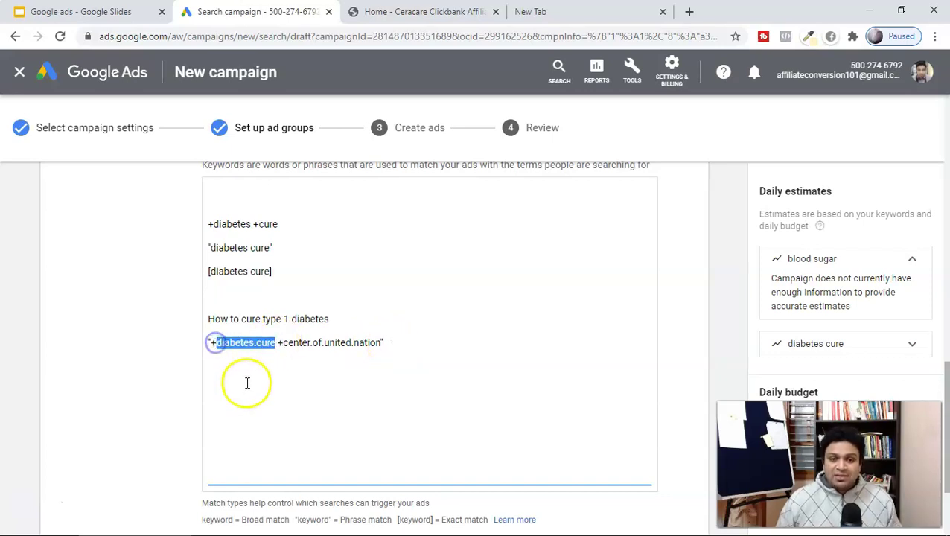
double_click(316, 387)
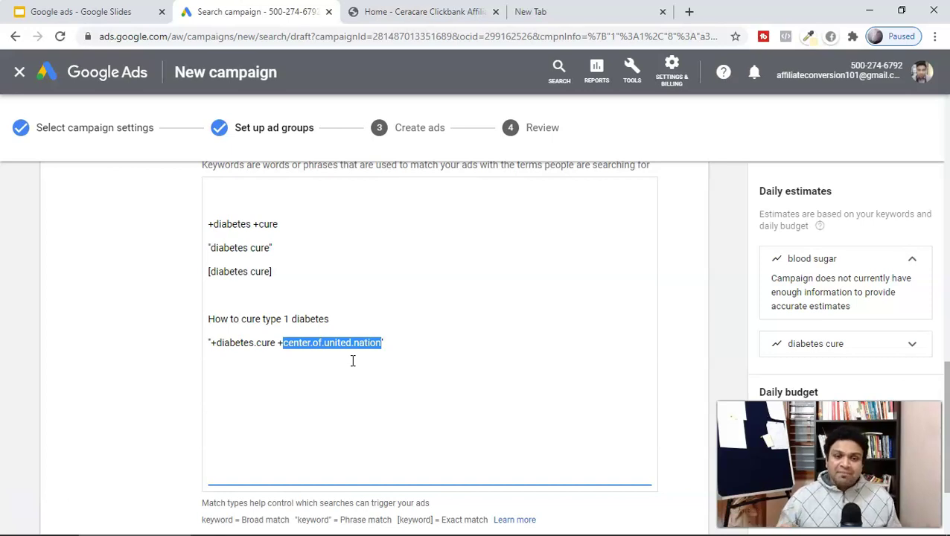
double_click(328, 360)
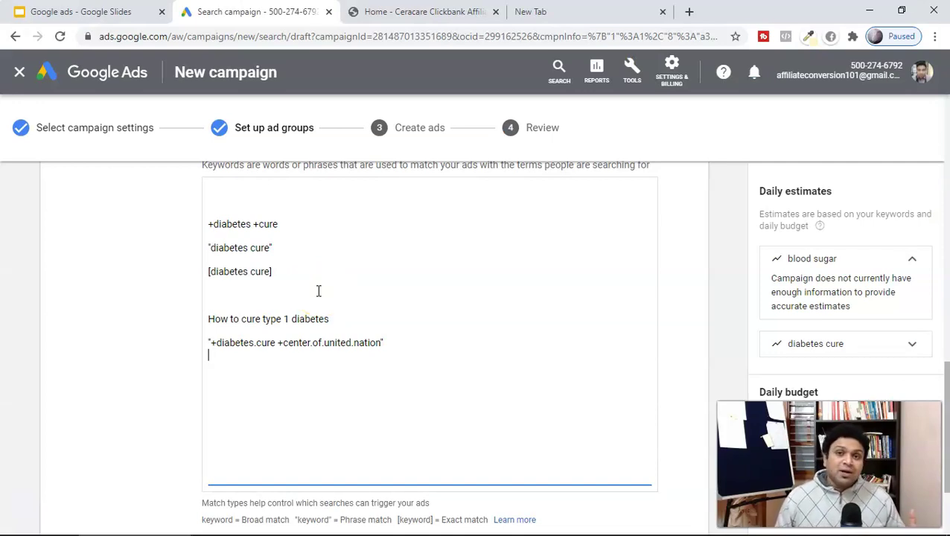
click(361, 282)
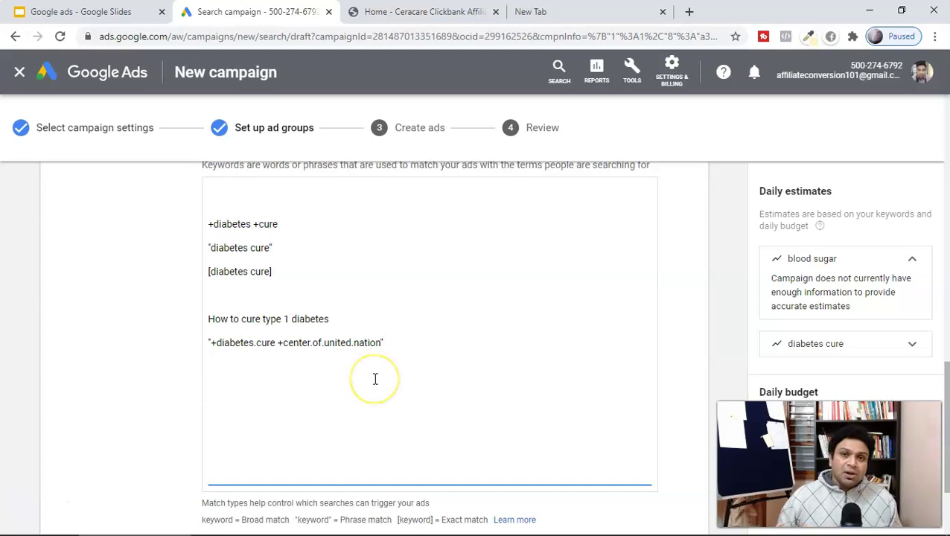
scroll(358, 394, up, 3)
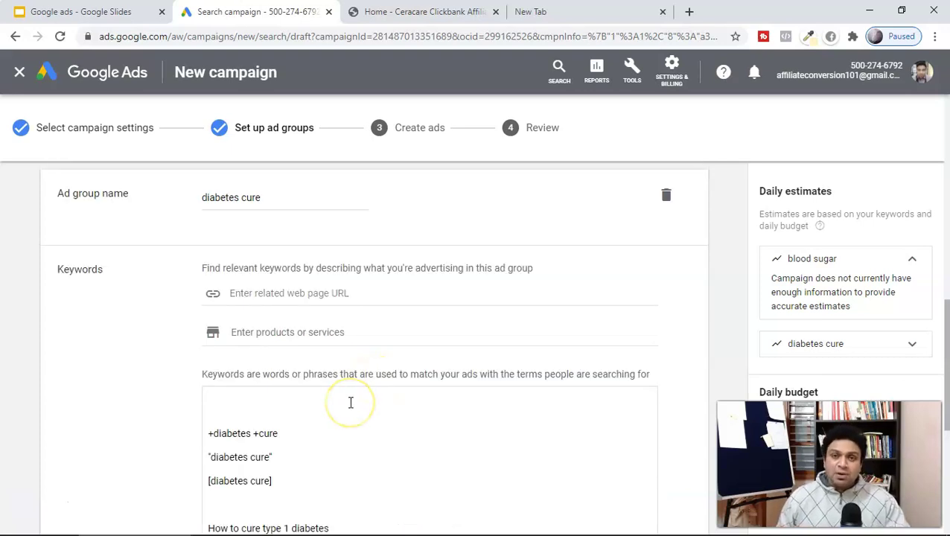
scroll(351, 402, down, 2)
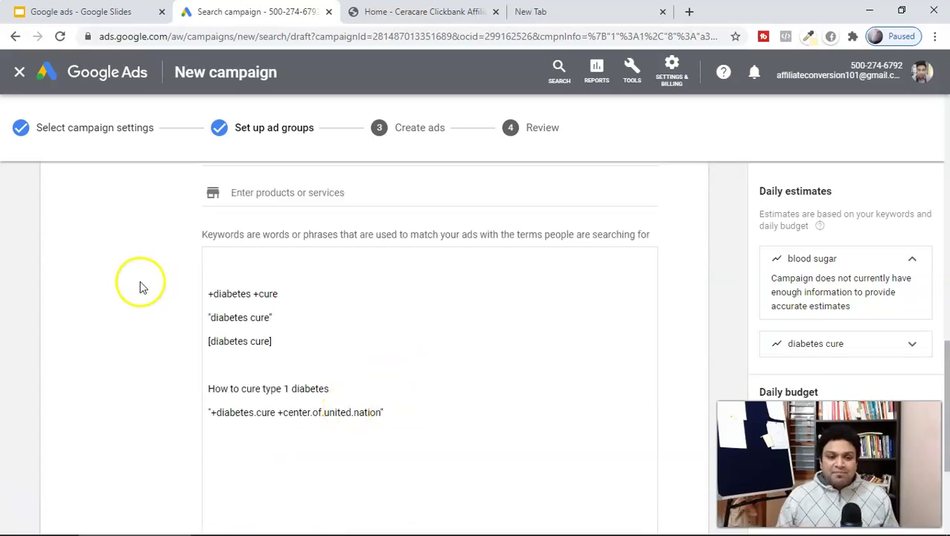